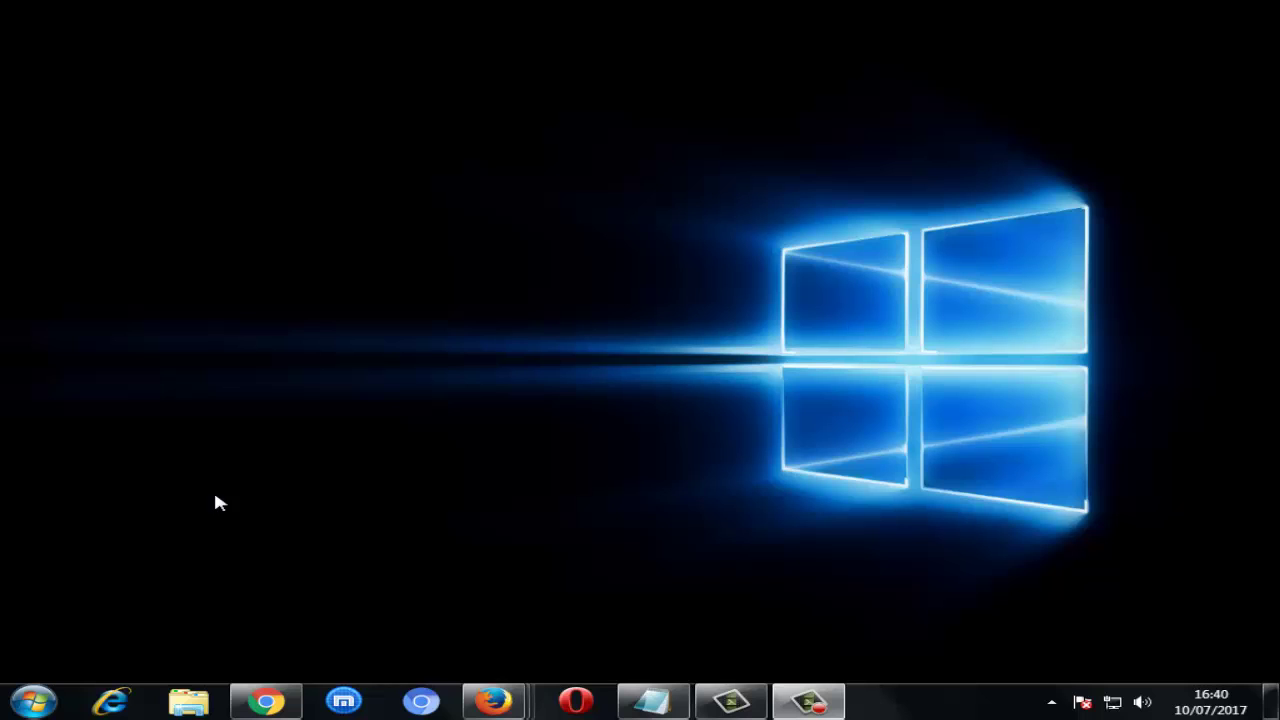
right_click(106, 203)
left_click(210, 258)
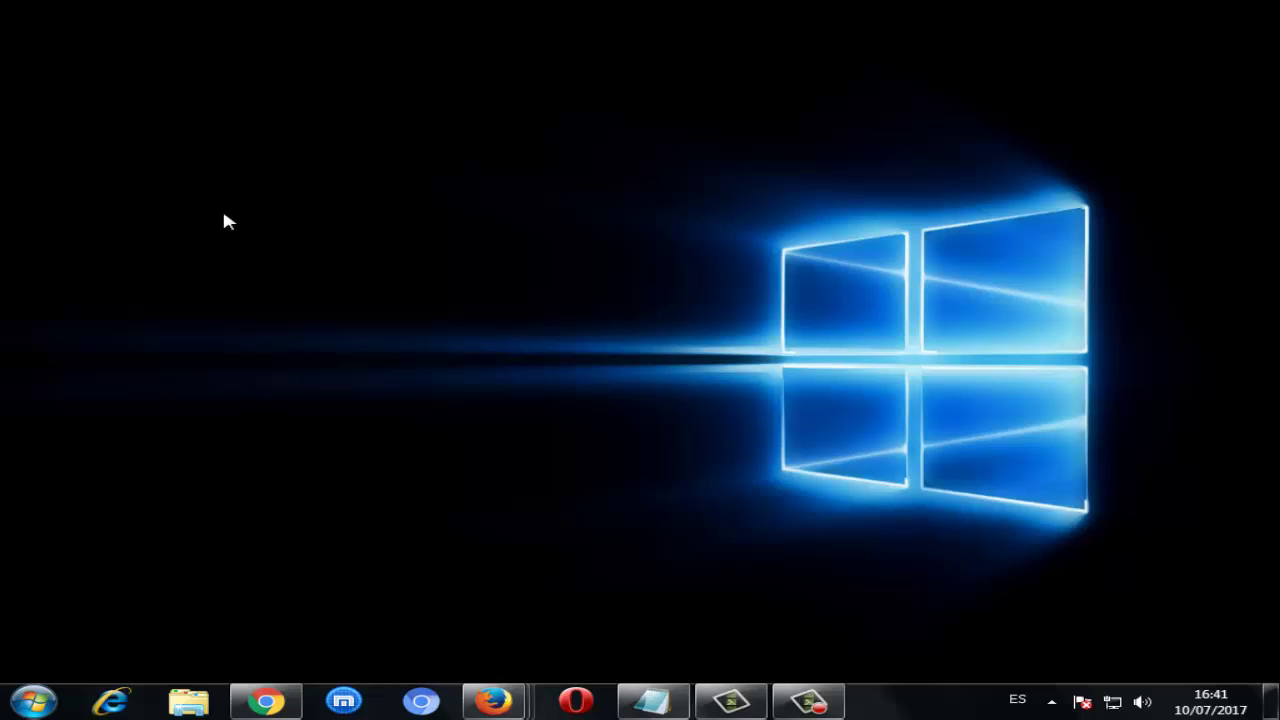
right_click(127, 228)
left_click(190, 285)
Step: Find "administrador de dispositivos" through the system search, open it, and dismiss the colour scheme prompt
left_click(30, 703)
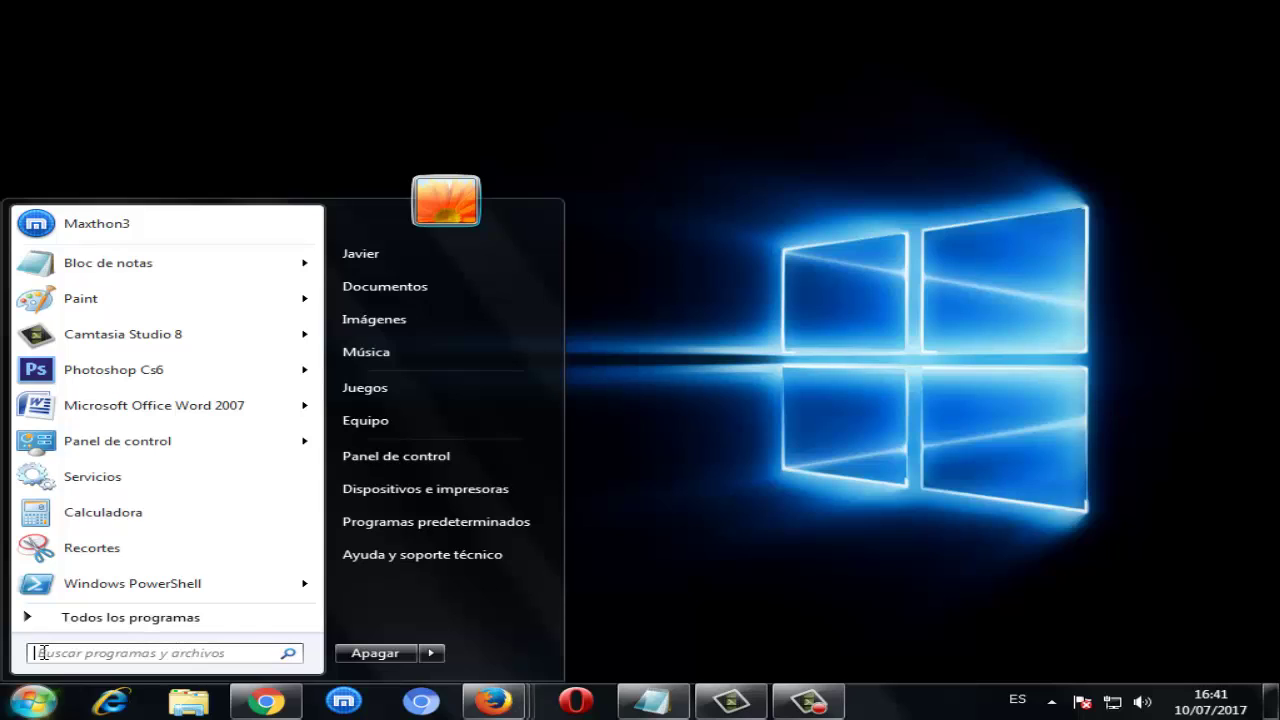
left_click(43, 652)
type("admi")
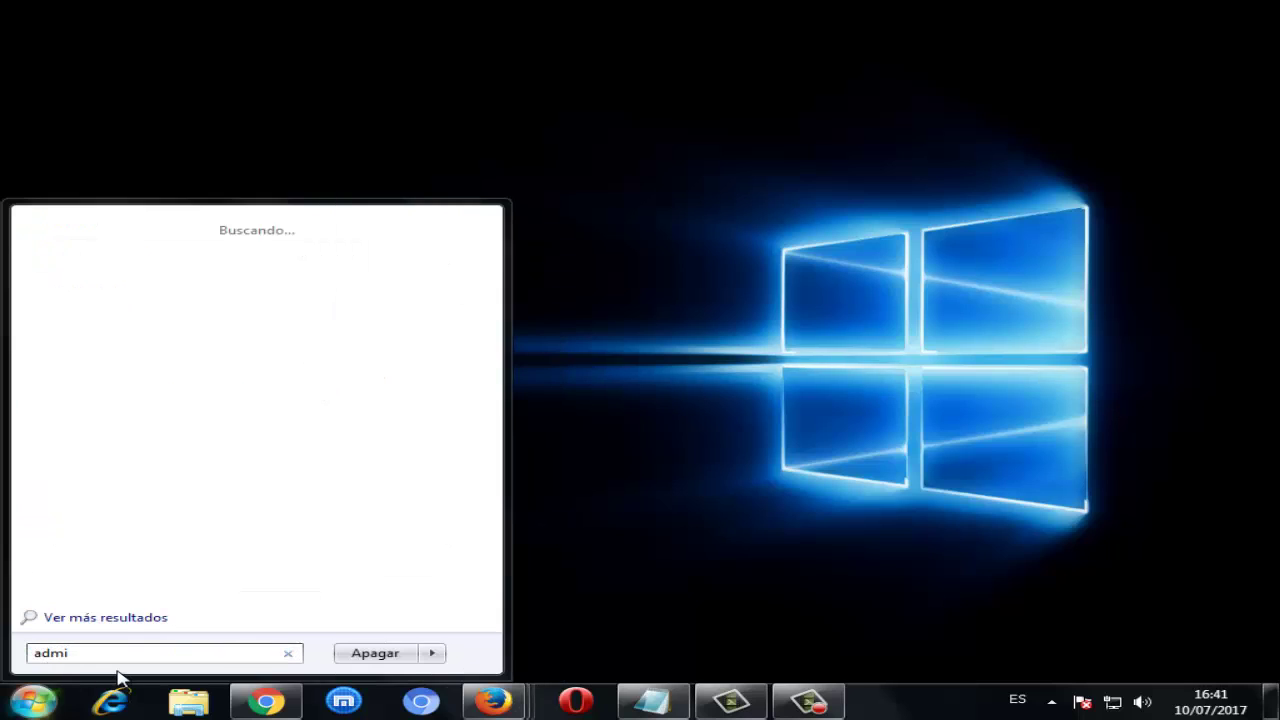
type("nistrad")
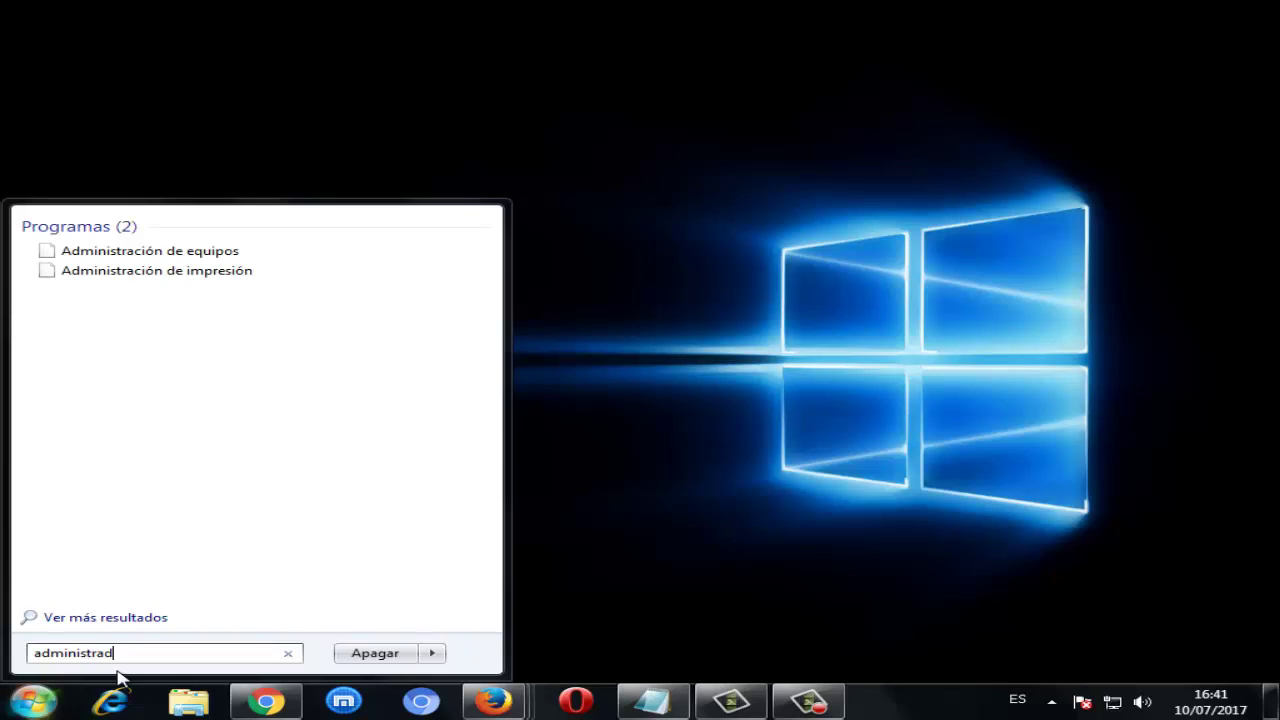
type("or d")
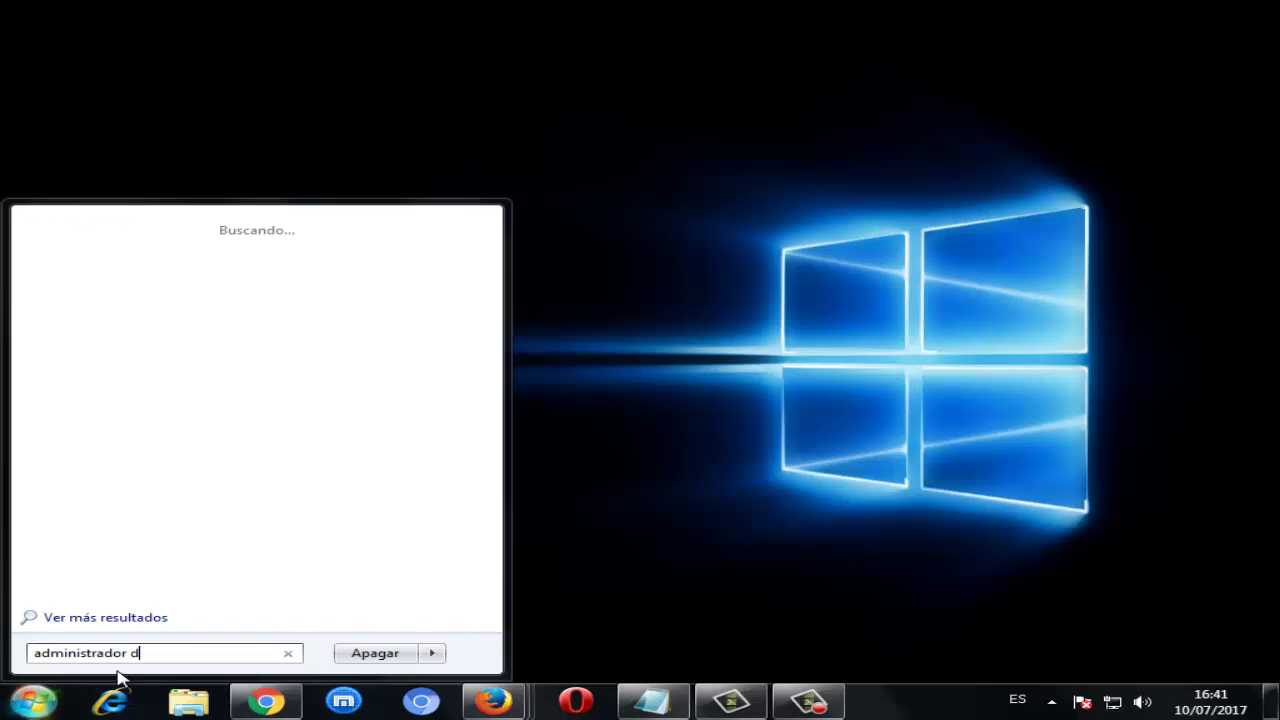
type("e dispositivos")
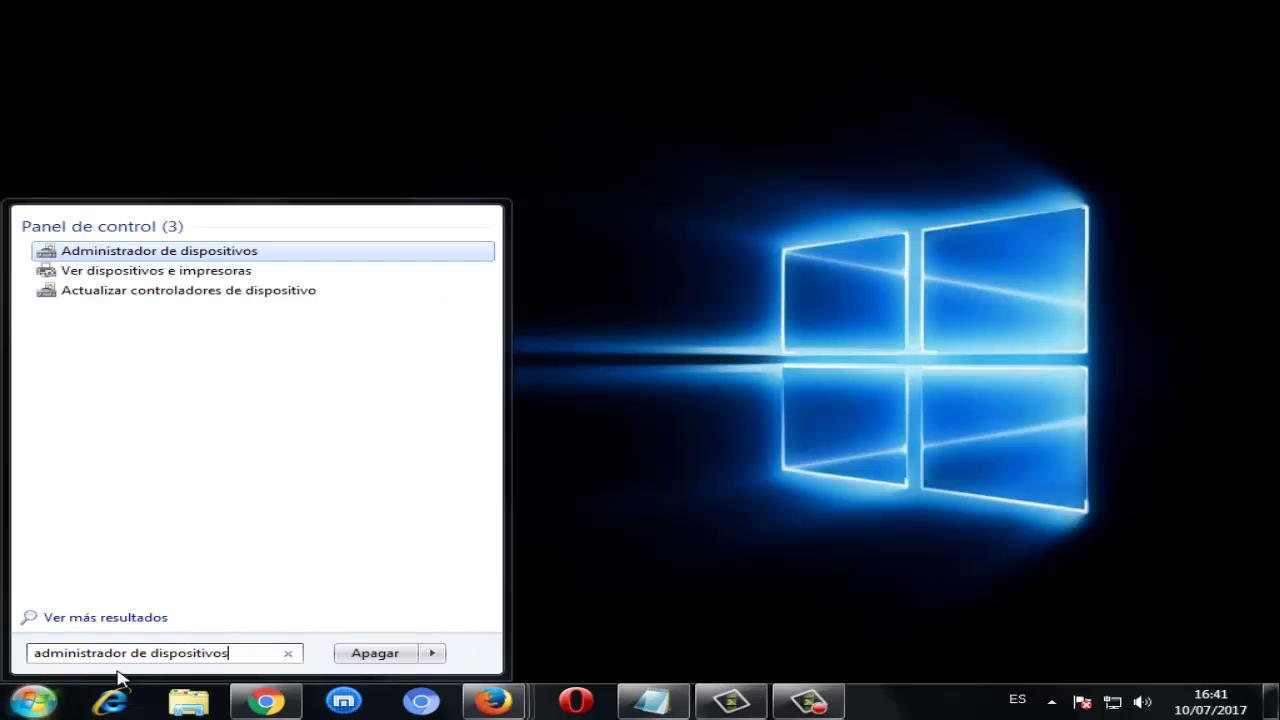
key("Return")
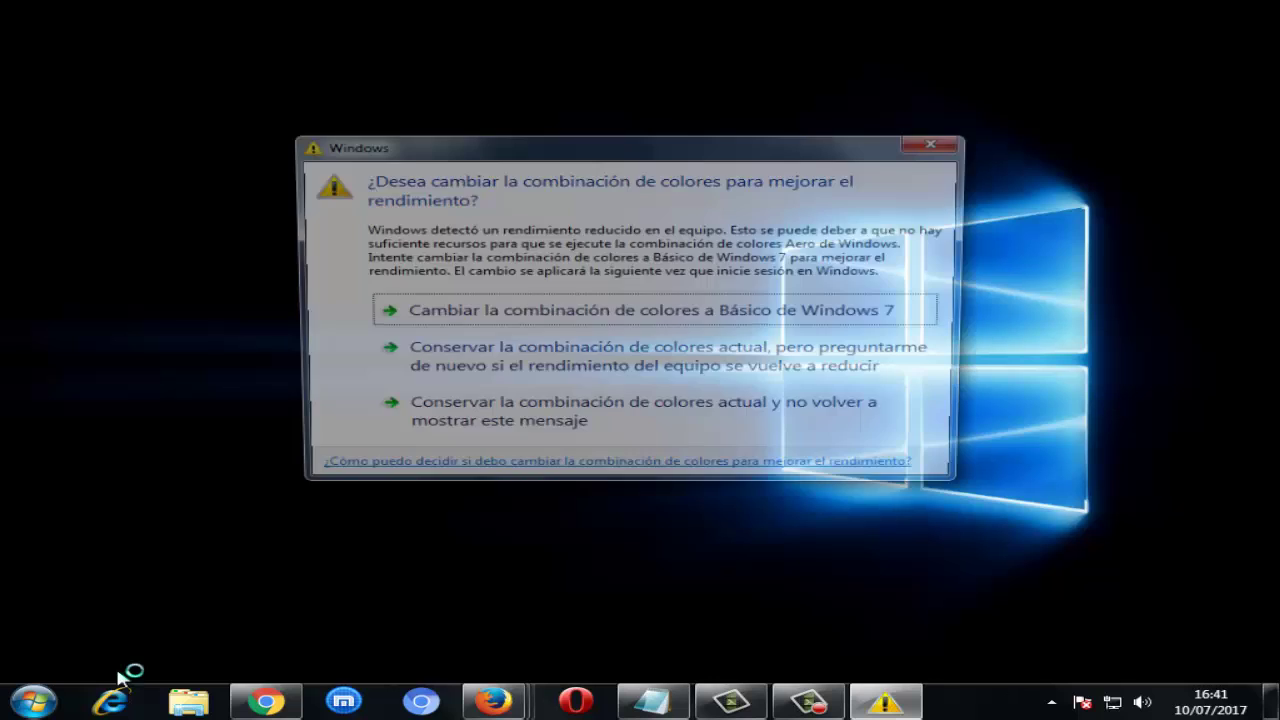
left_click(941, 146)
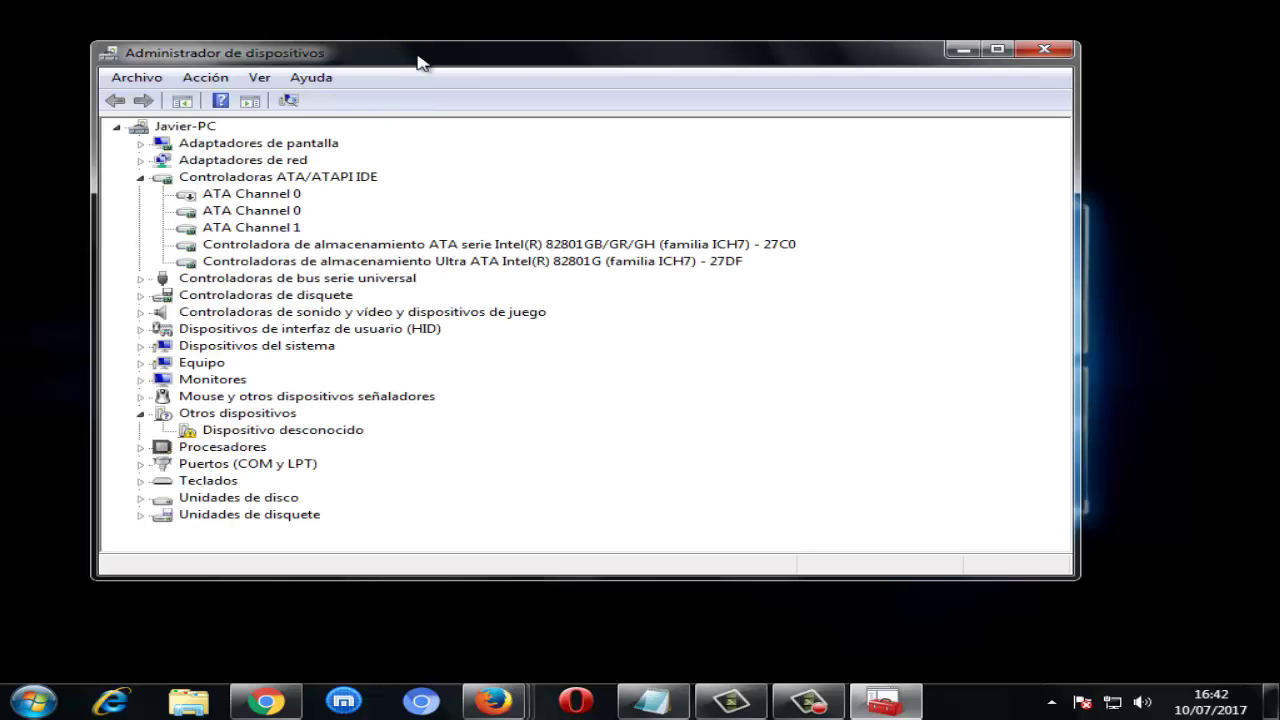
Step: Collapse the Controladoras ATA/ATAPI IDE category and select the Intel G33/G31 Express Chipset under Adaptadores de pantalla
left_click(141, 177)
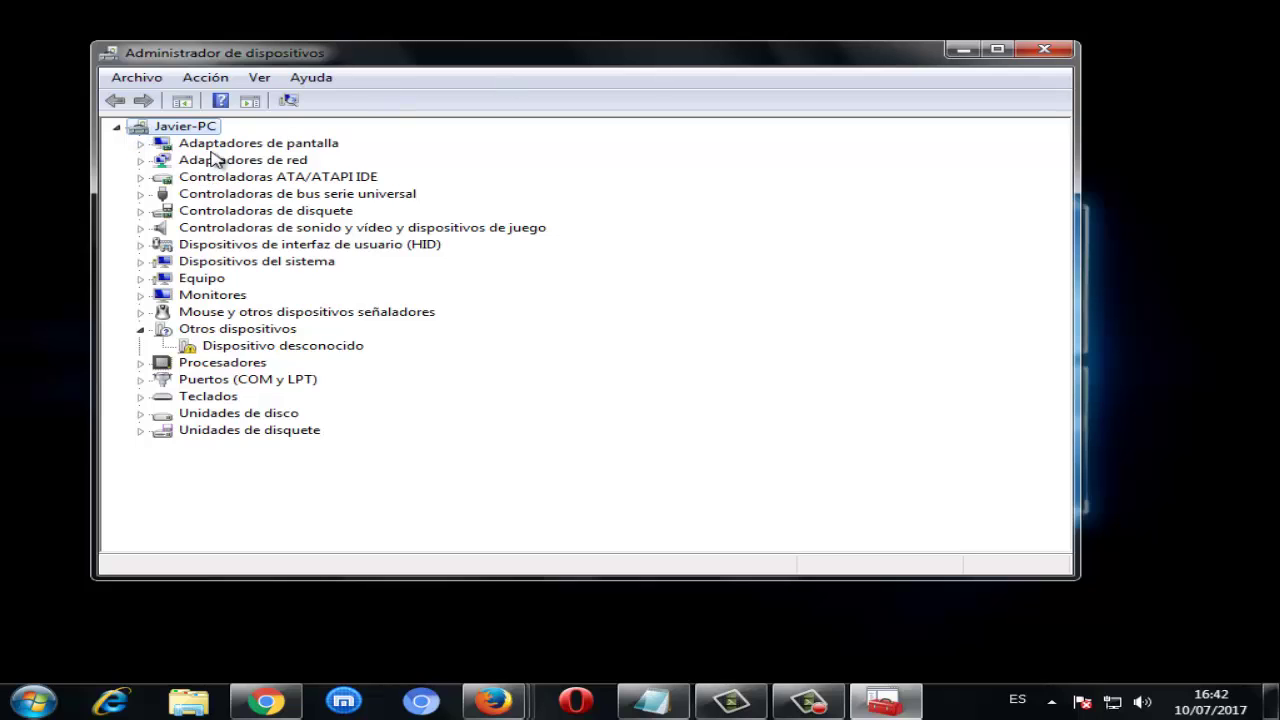
left_click(140, 143)
left_click(258, 163)
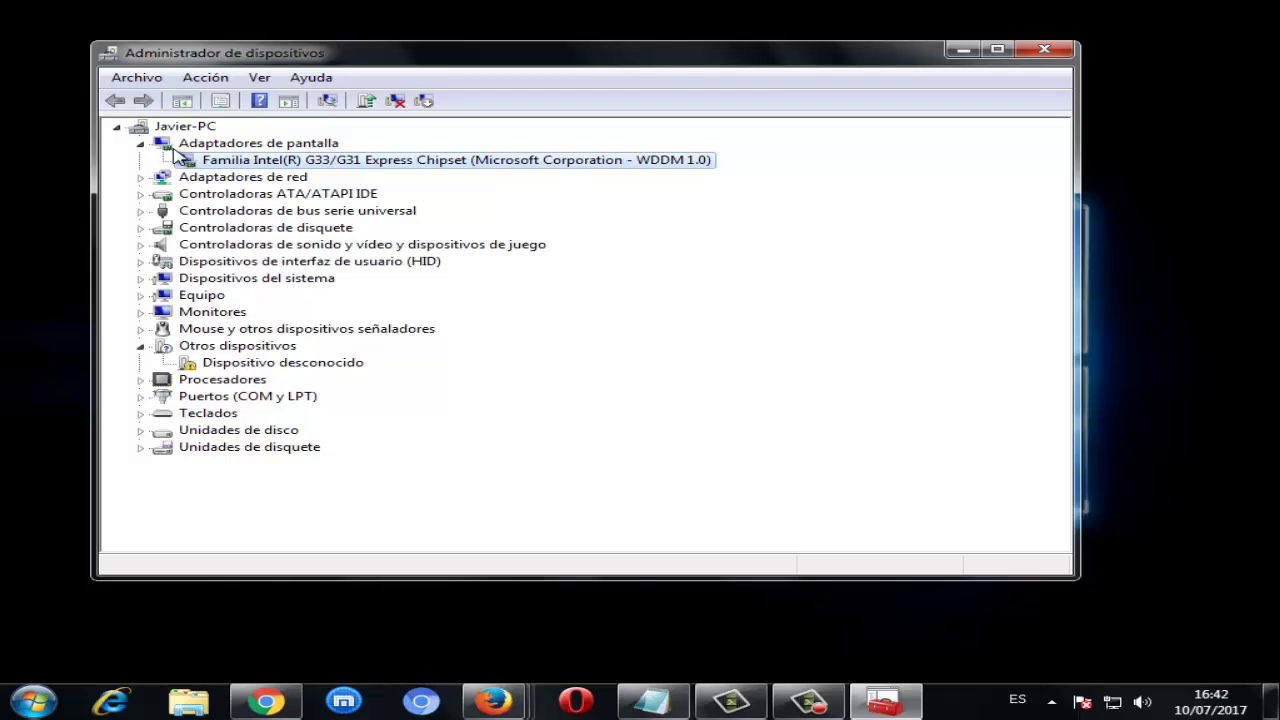
left_click(141, 143)
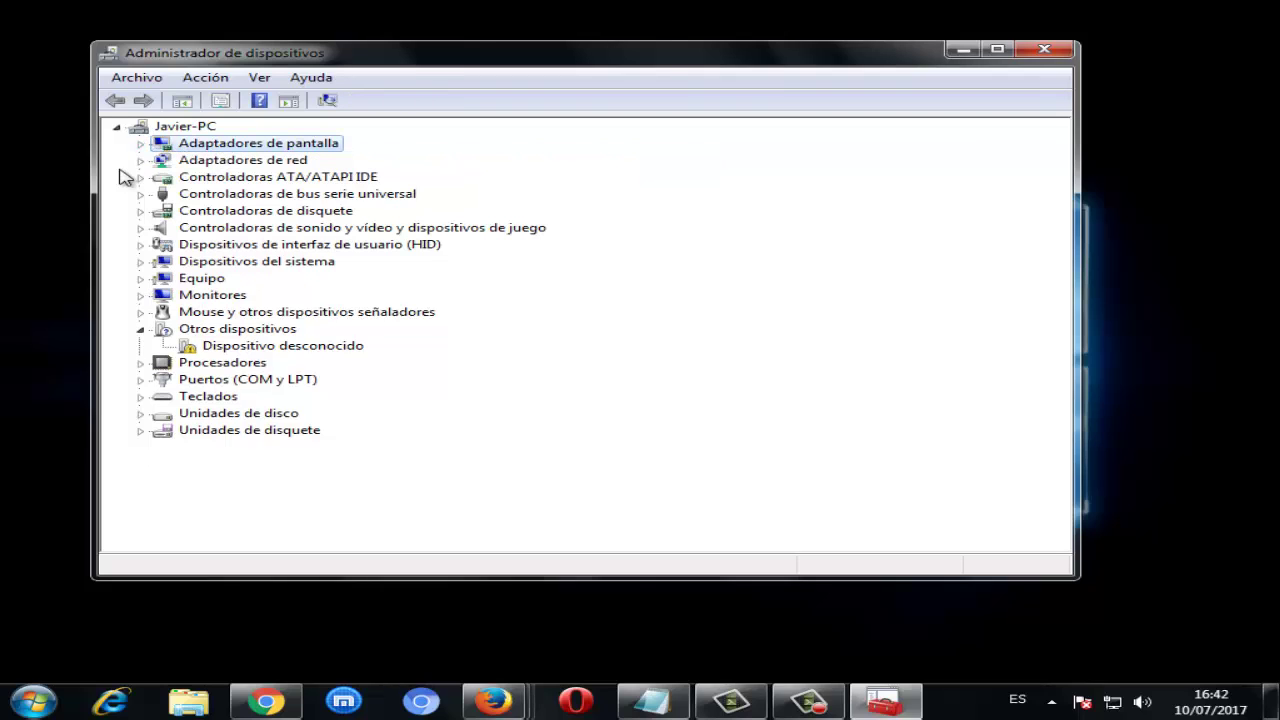
left_click(140, 143)
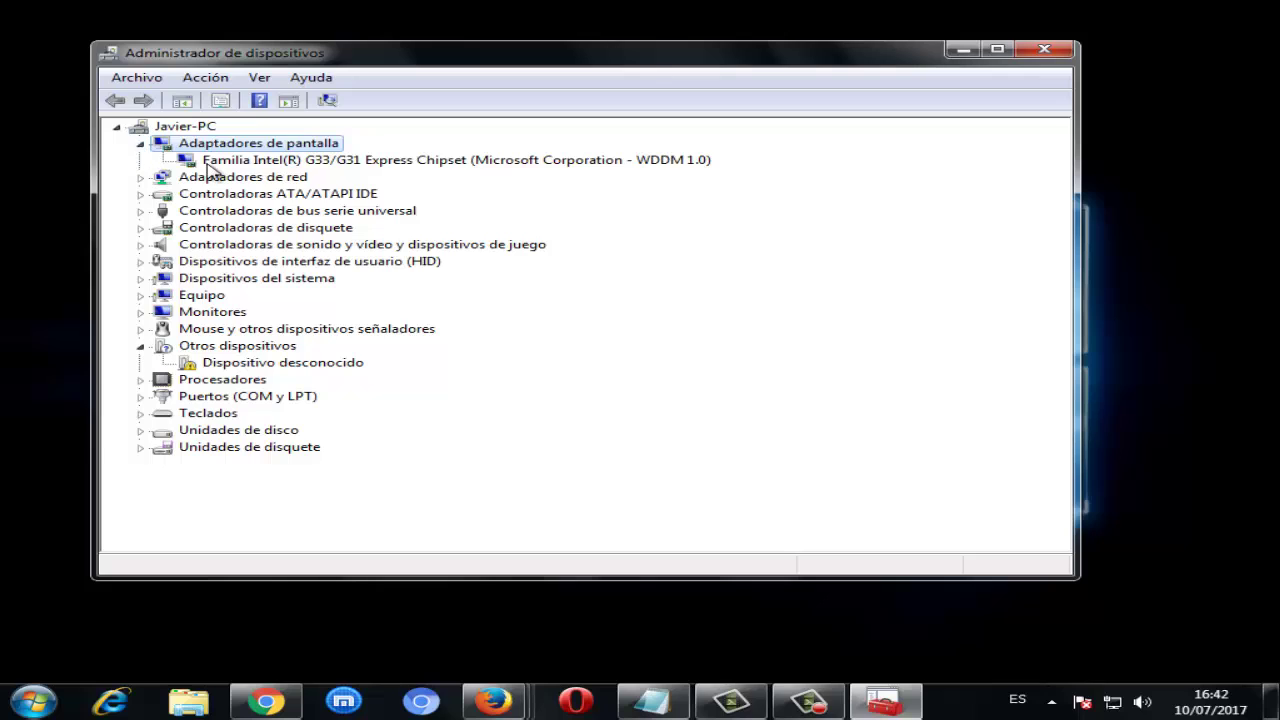
left_click(212, 165)
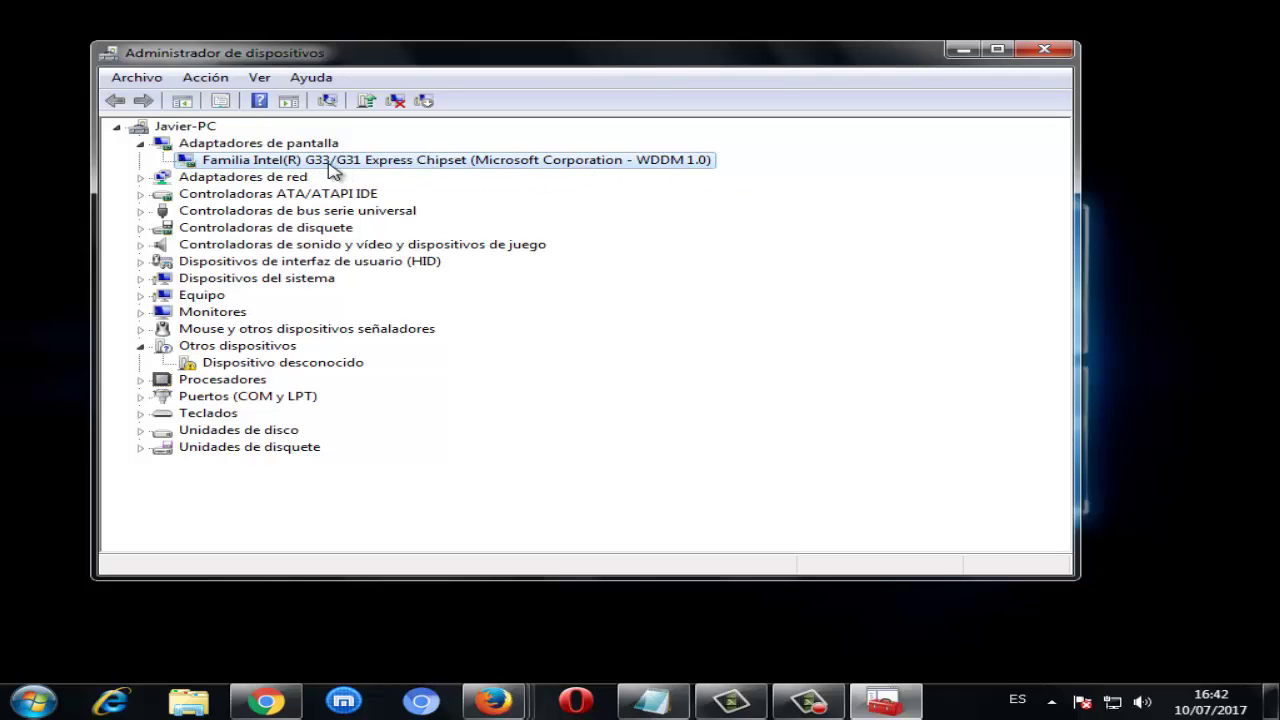
left_click(930, 143)
Step: Run an automatic search for updated driver software for the Intel G33/G31 display adapter, and close the wizard and Device Manager
right_click(408, 163)
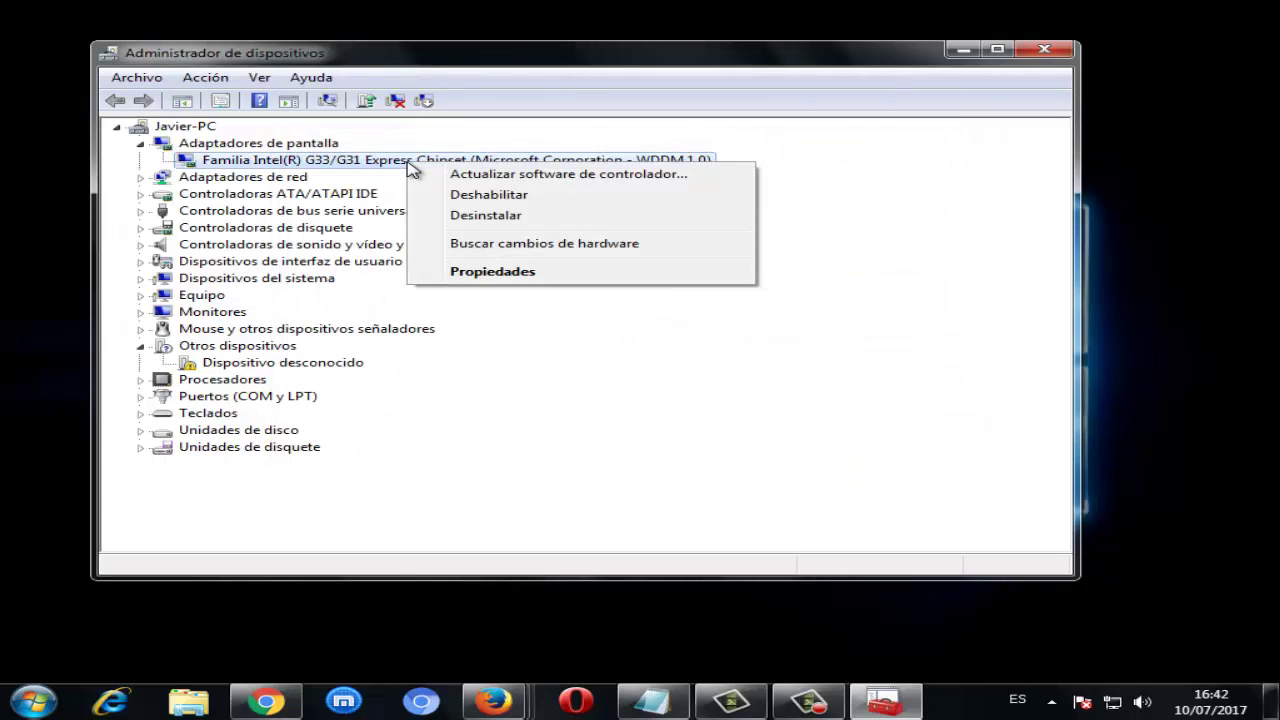
left_click(555, 176)
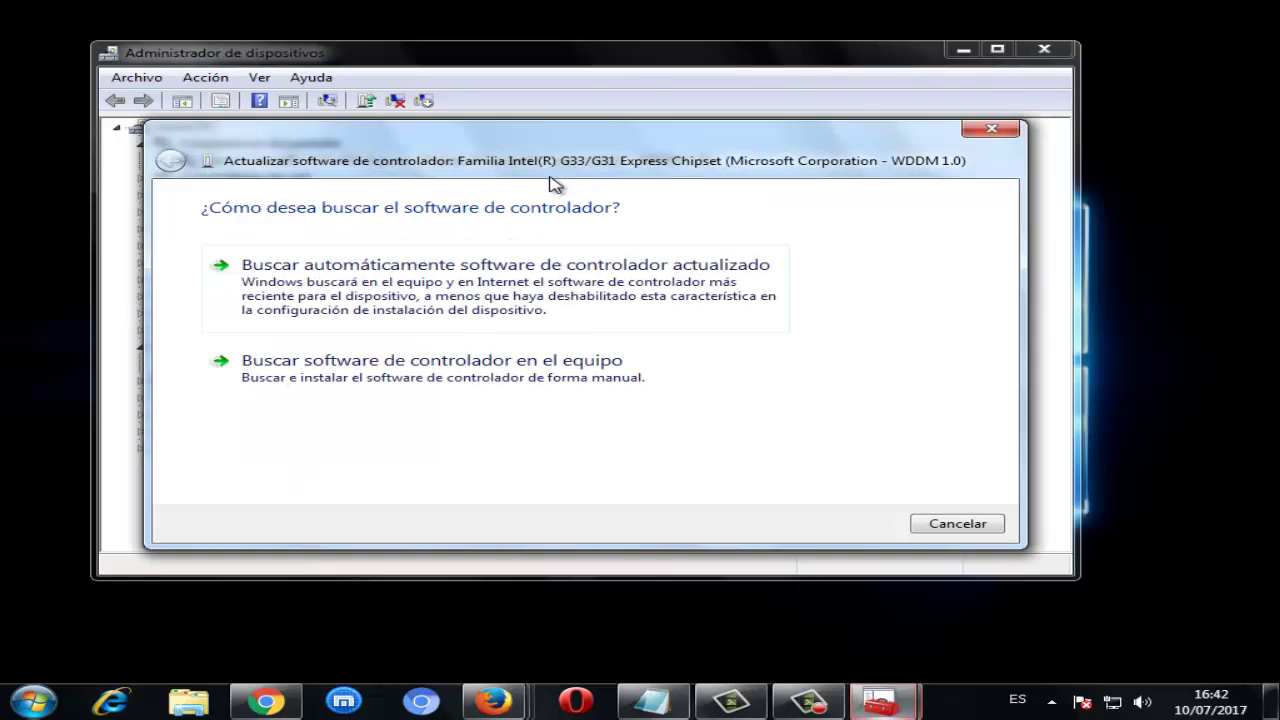
left_click_drag(512, 167, 575, 252)
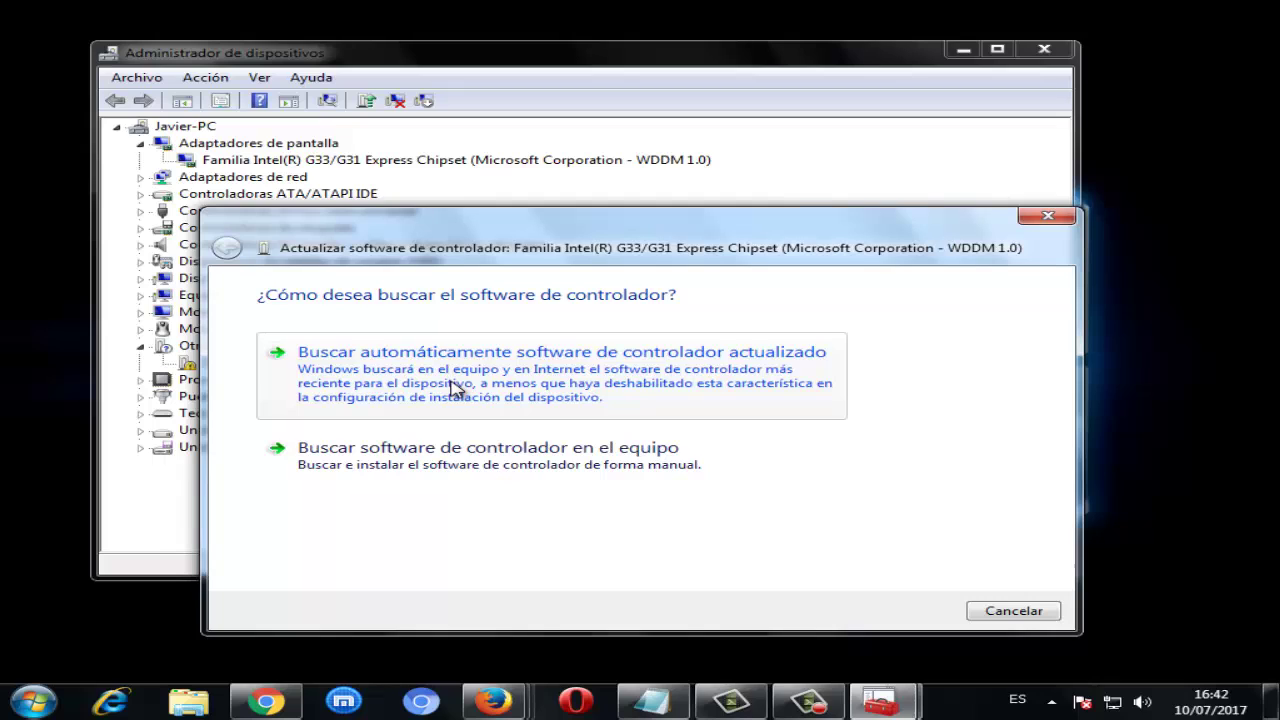
left_click(545, 386)
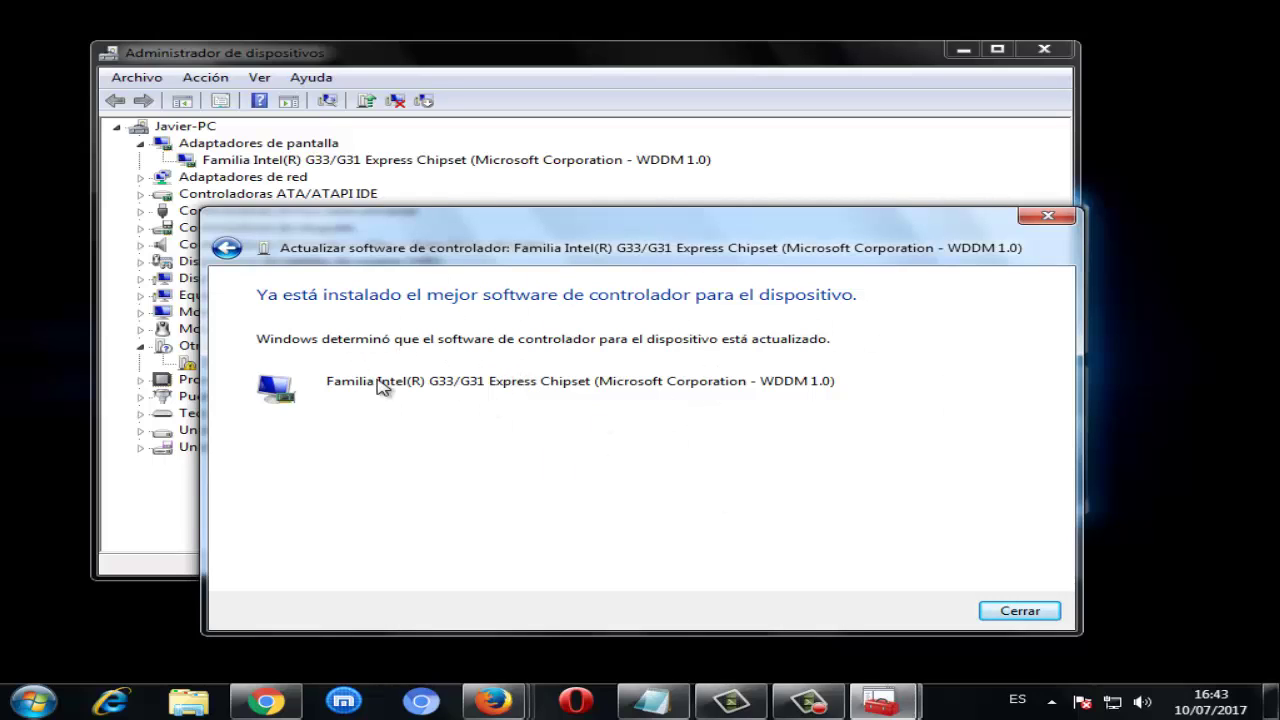
left_click(1020, 612)
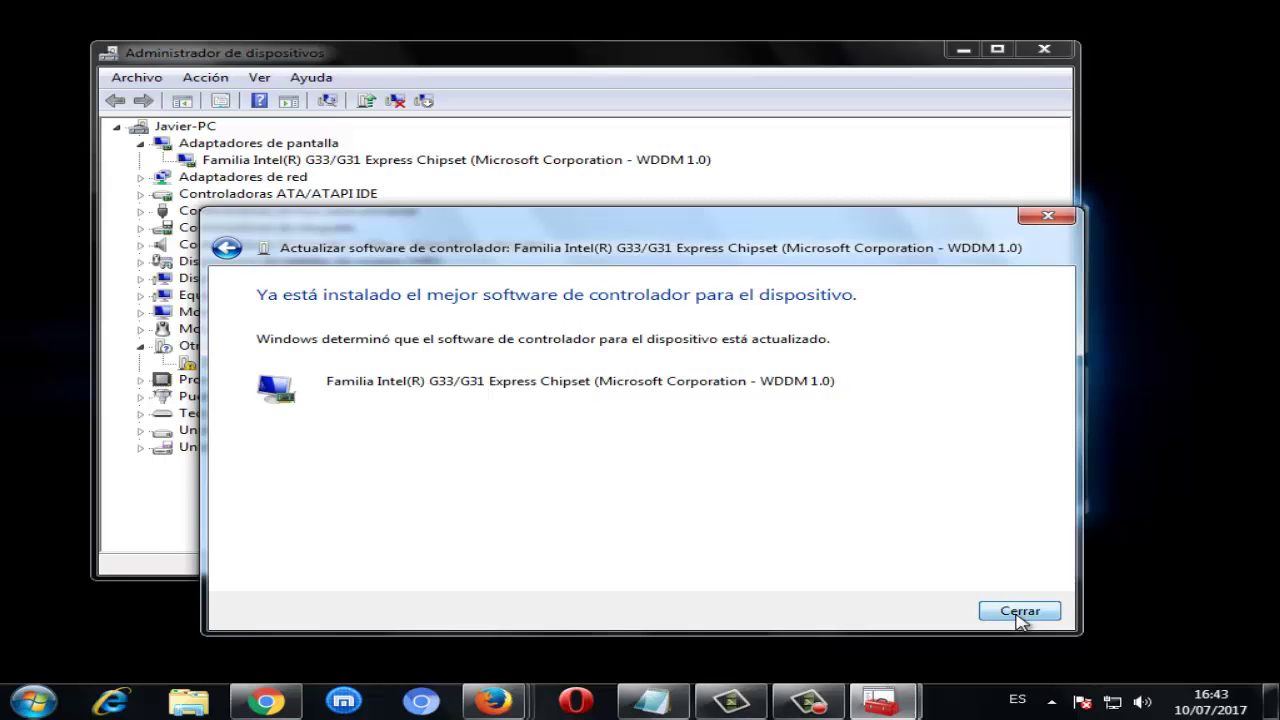
left_click(1043, 52)
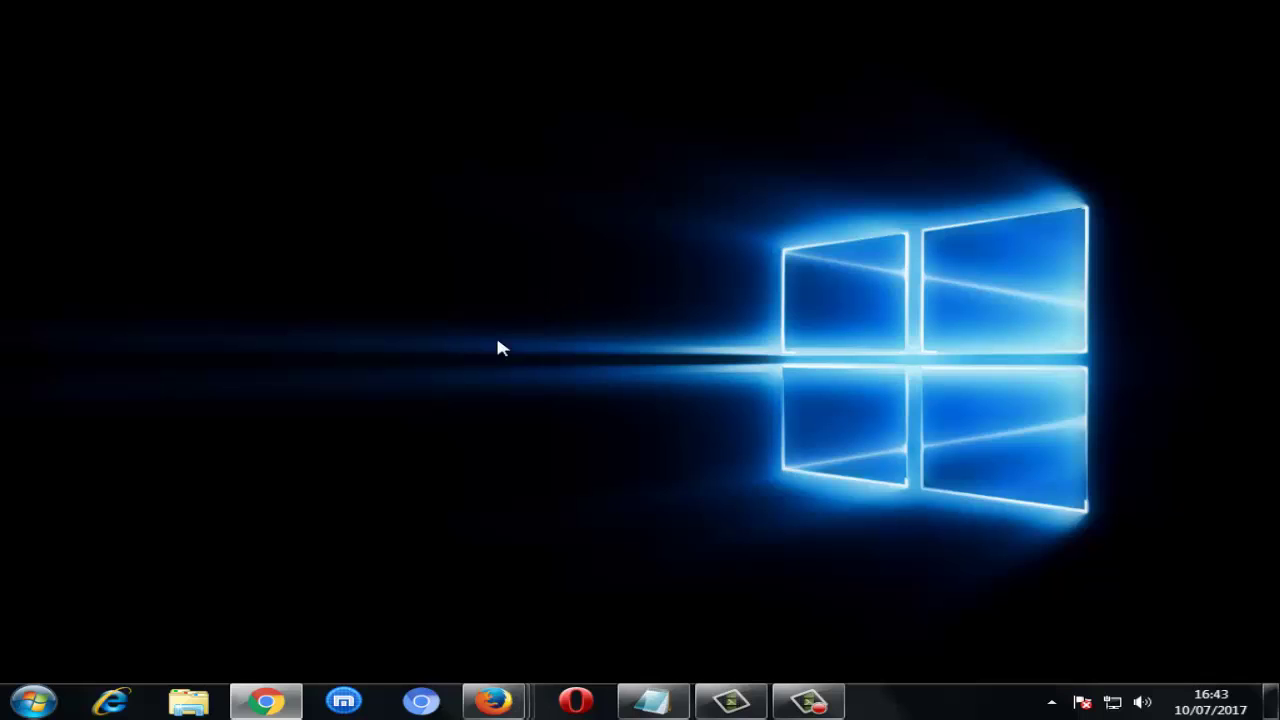
Step: Find "restaurar sistema" through the system search and open the System Restore wizard
left_click(45, 712)
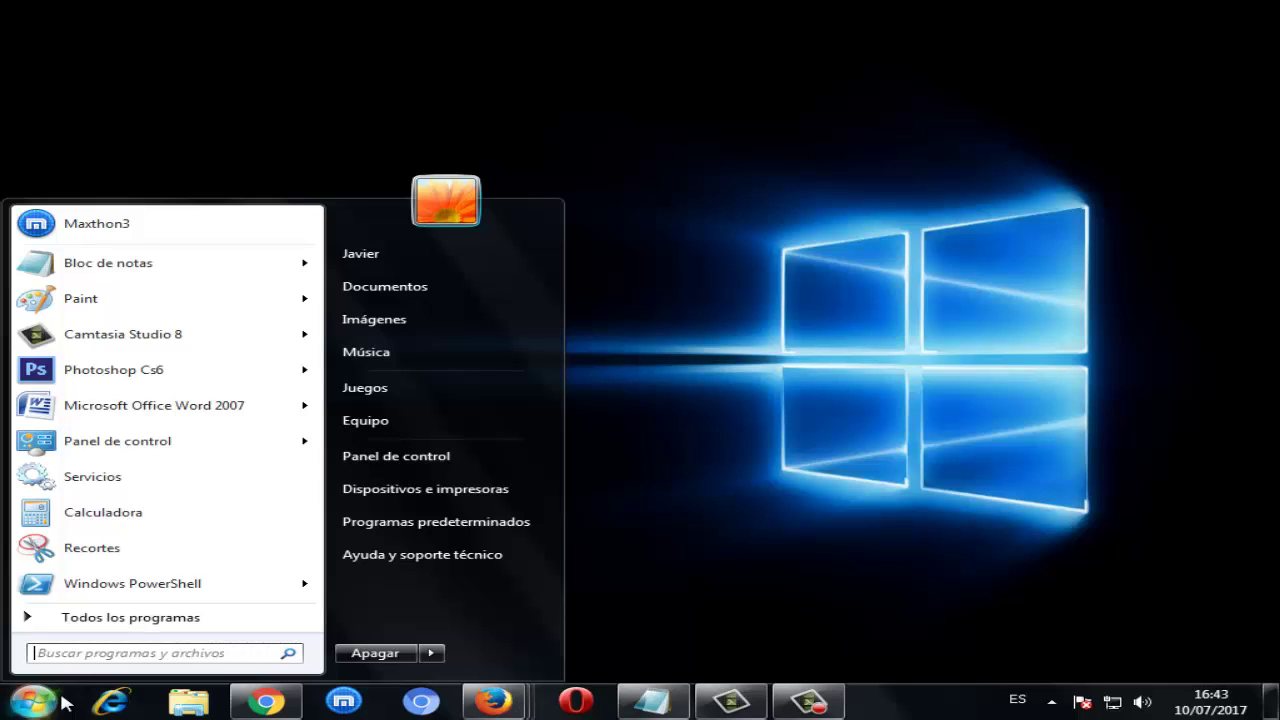
type("restau")
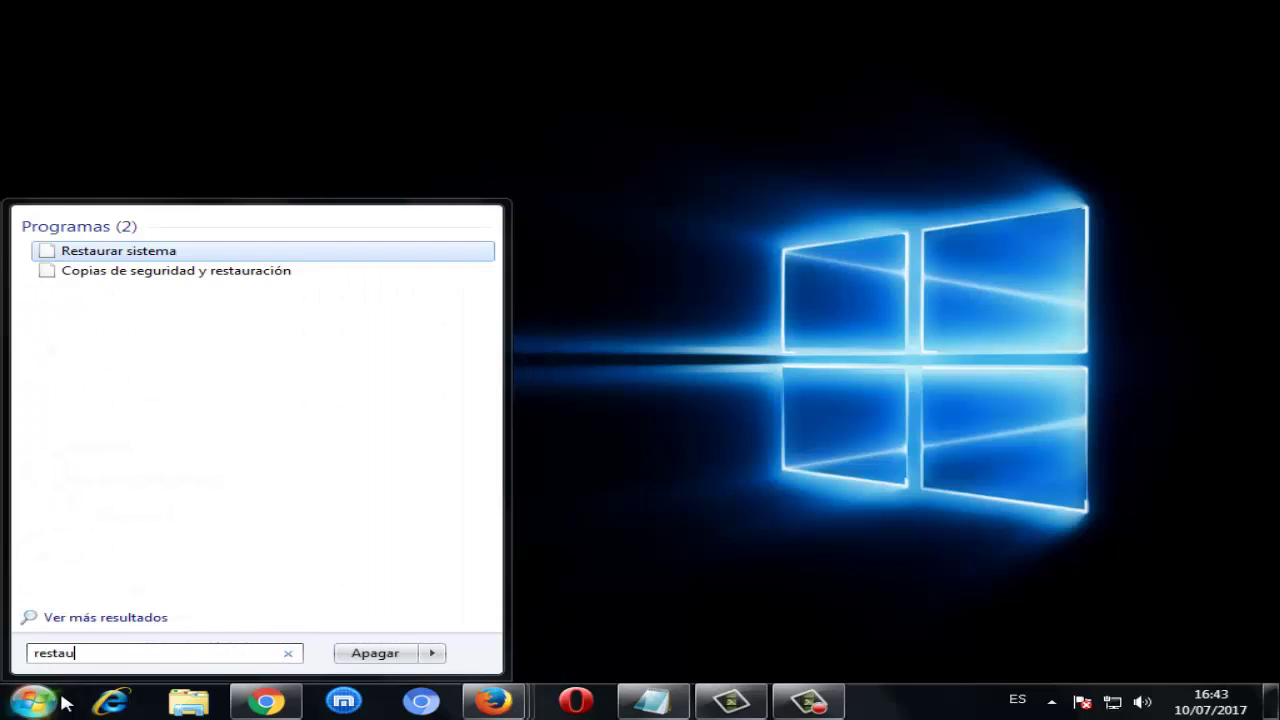
type("rar sis")
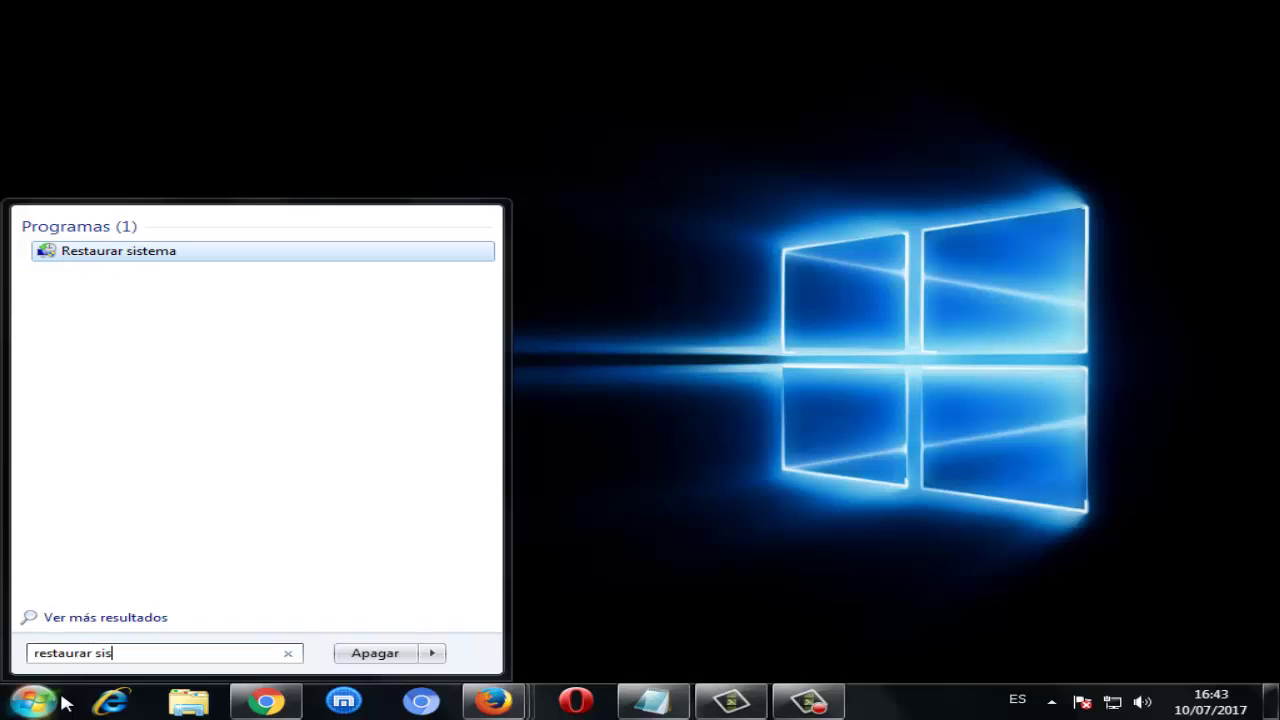
type("tema")
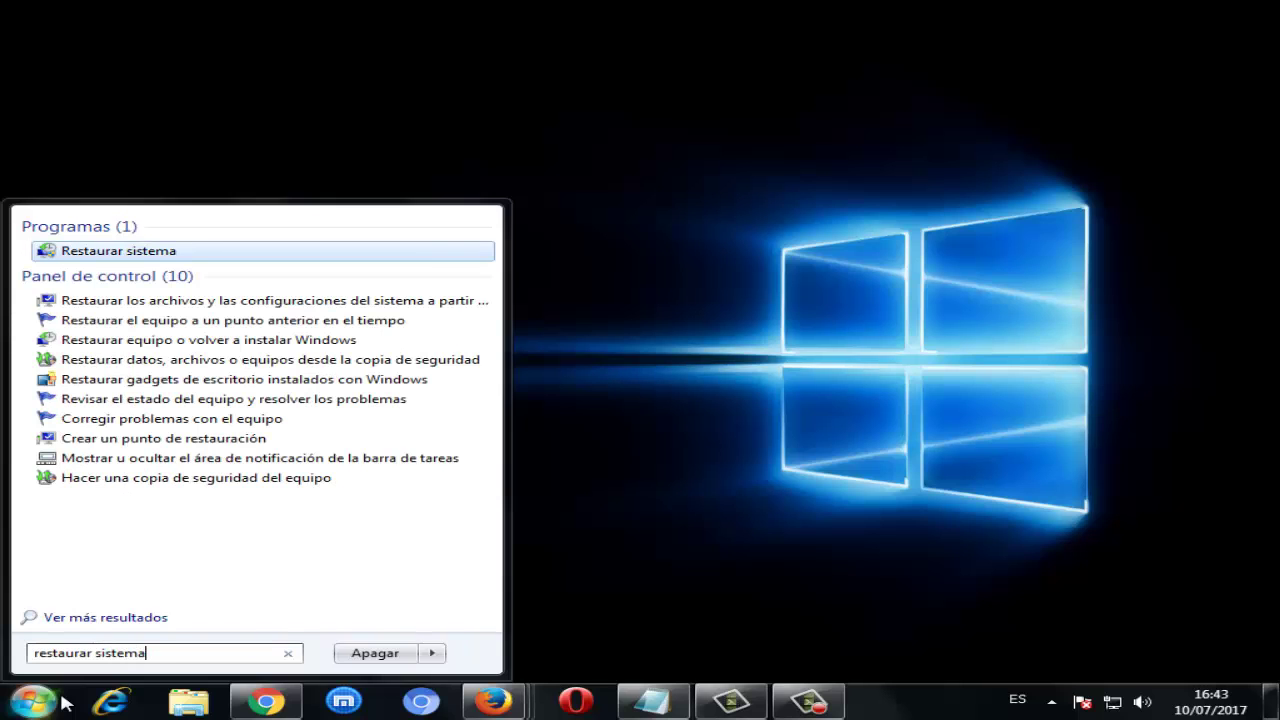
key("Return")
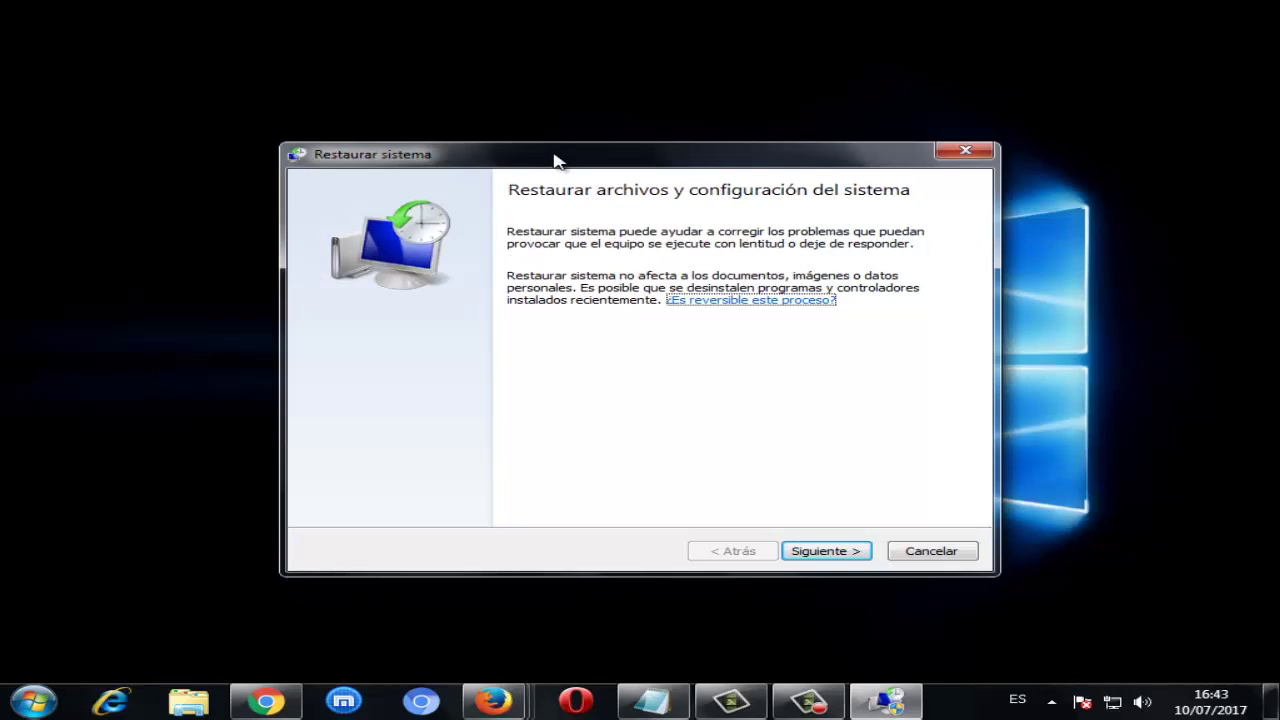
Step: Show more restore points, select the one dated 12/05/2017 16:14:14, and close the wizard without restoring
left_click(832, 553)
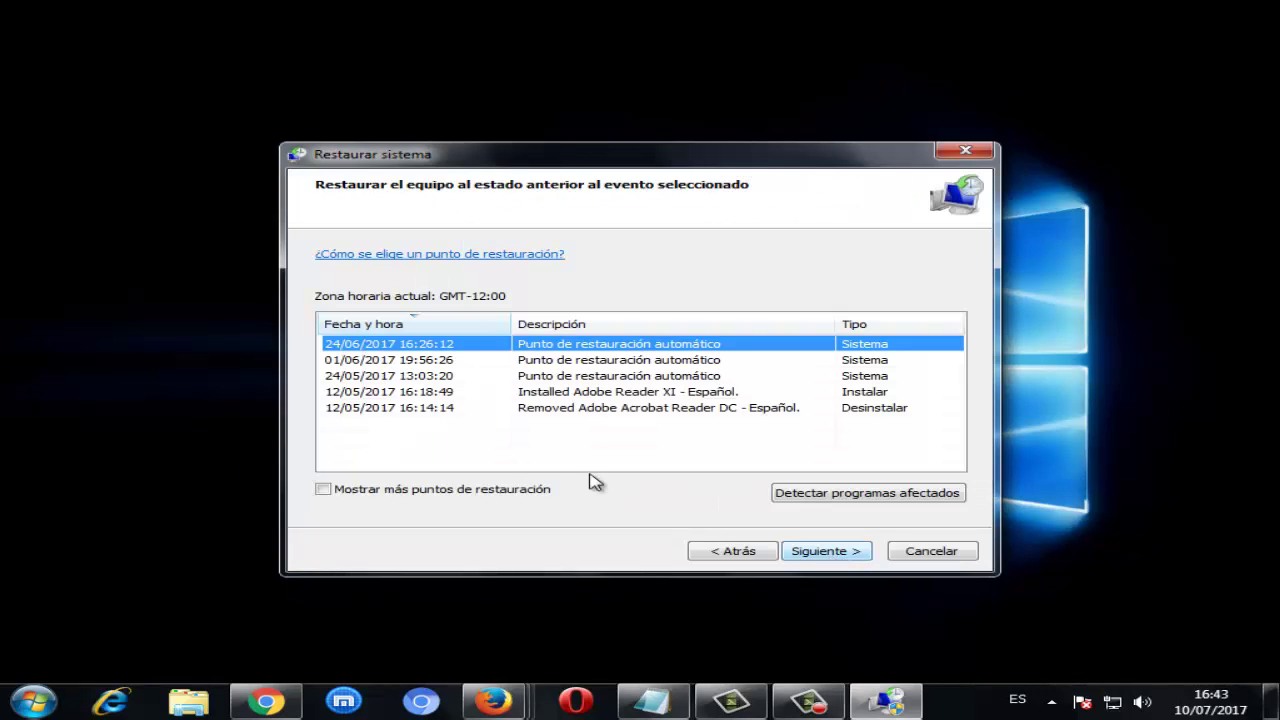
left_click(323, 489)
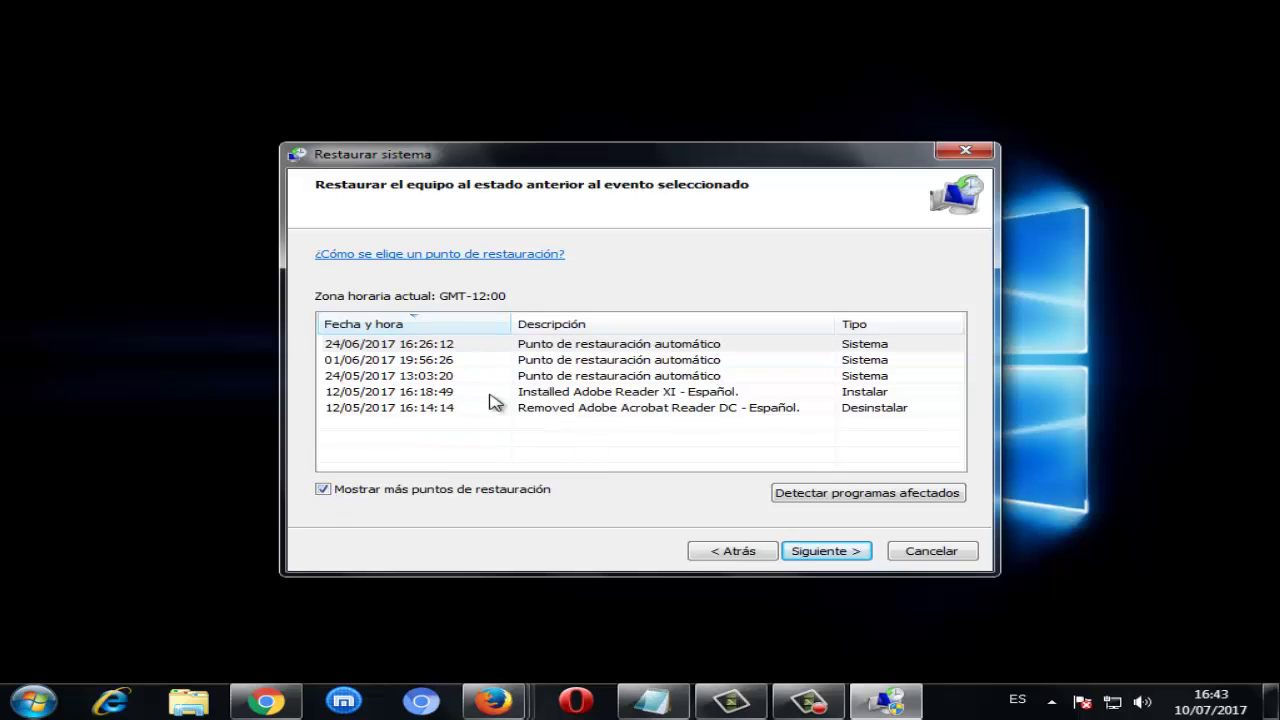
left_click(404, 409)
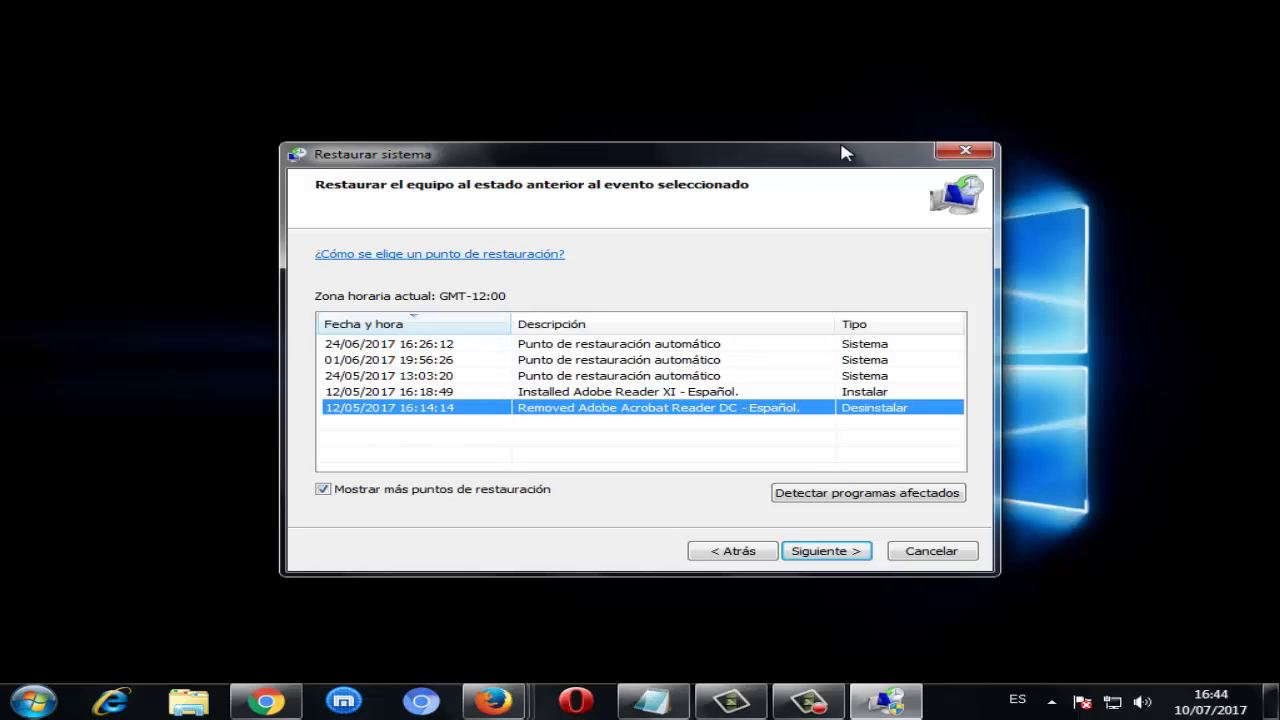
left_click(966, 150)
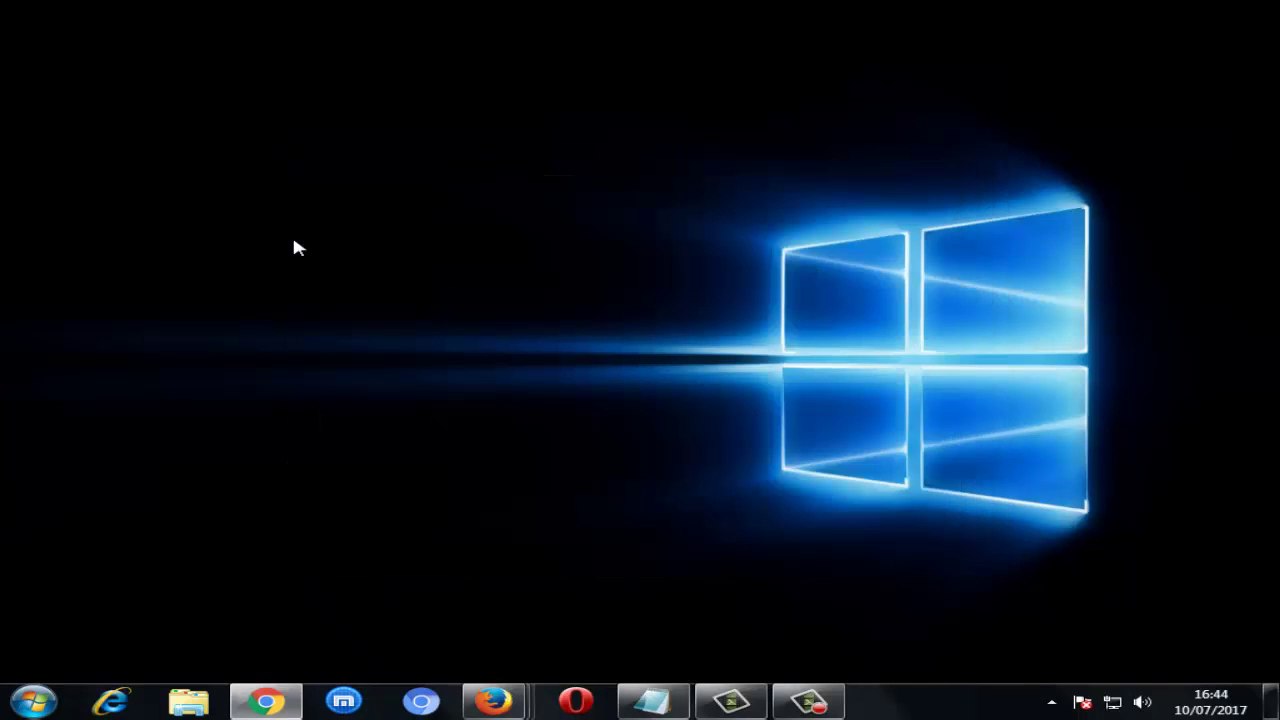
right_click(293, 240)
left_click(375, 289)
right_click(219, 233)
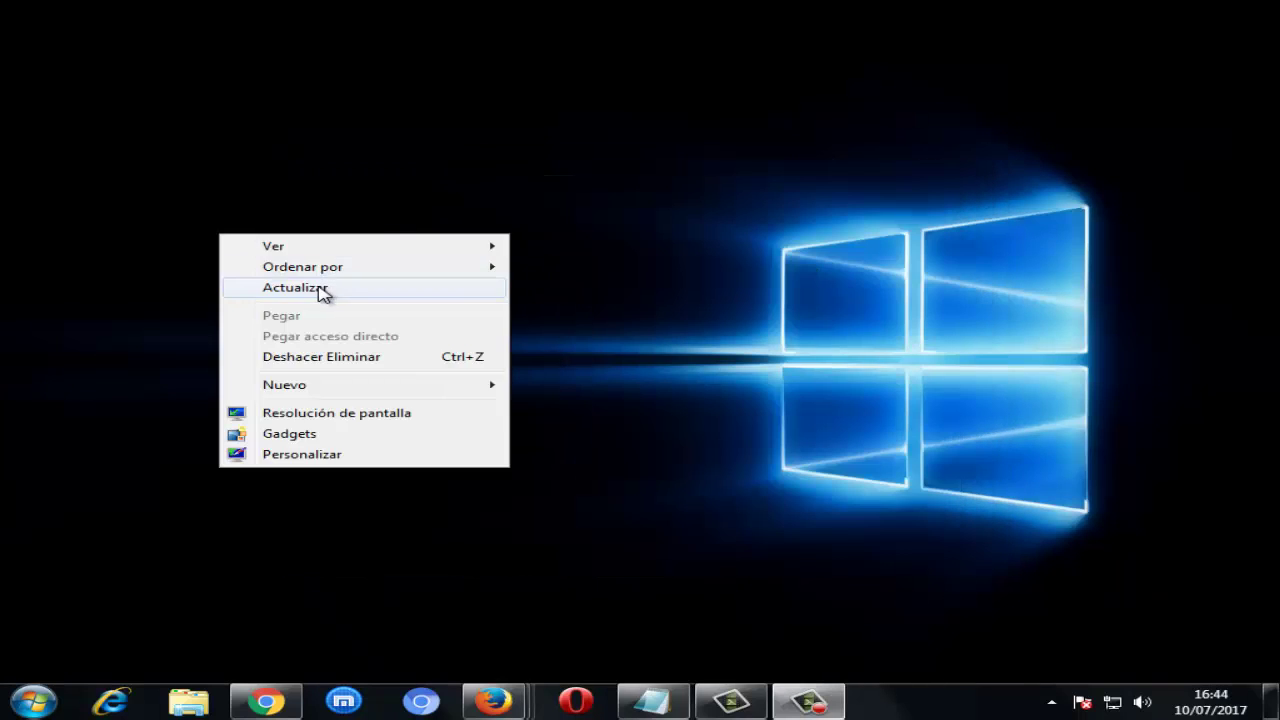
left_click(322, 290)
right_click(251, 184)
left_click(369, 251)
right_click(341, 138)
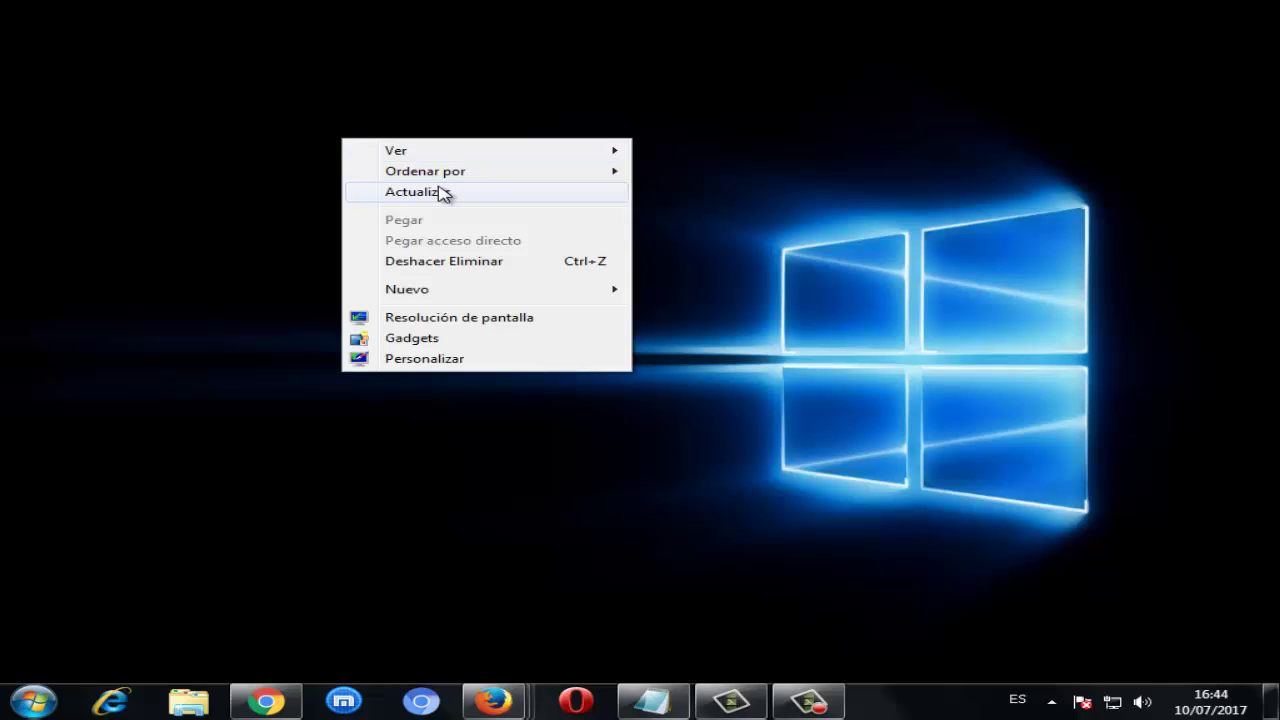
left_click(443, 193)
right_click(371, 85)
left_click(453, 145)
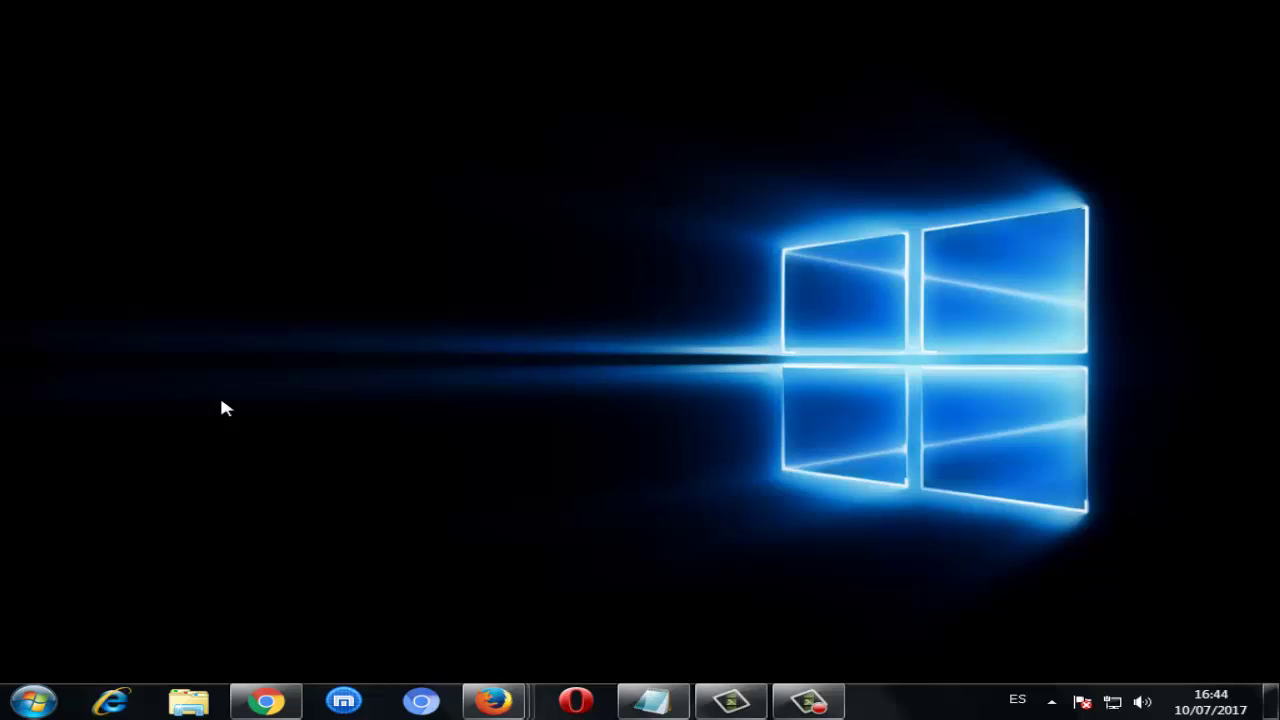
right_click(163, 160)
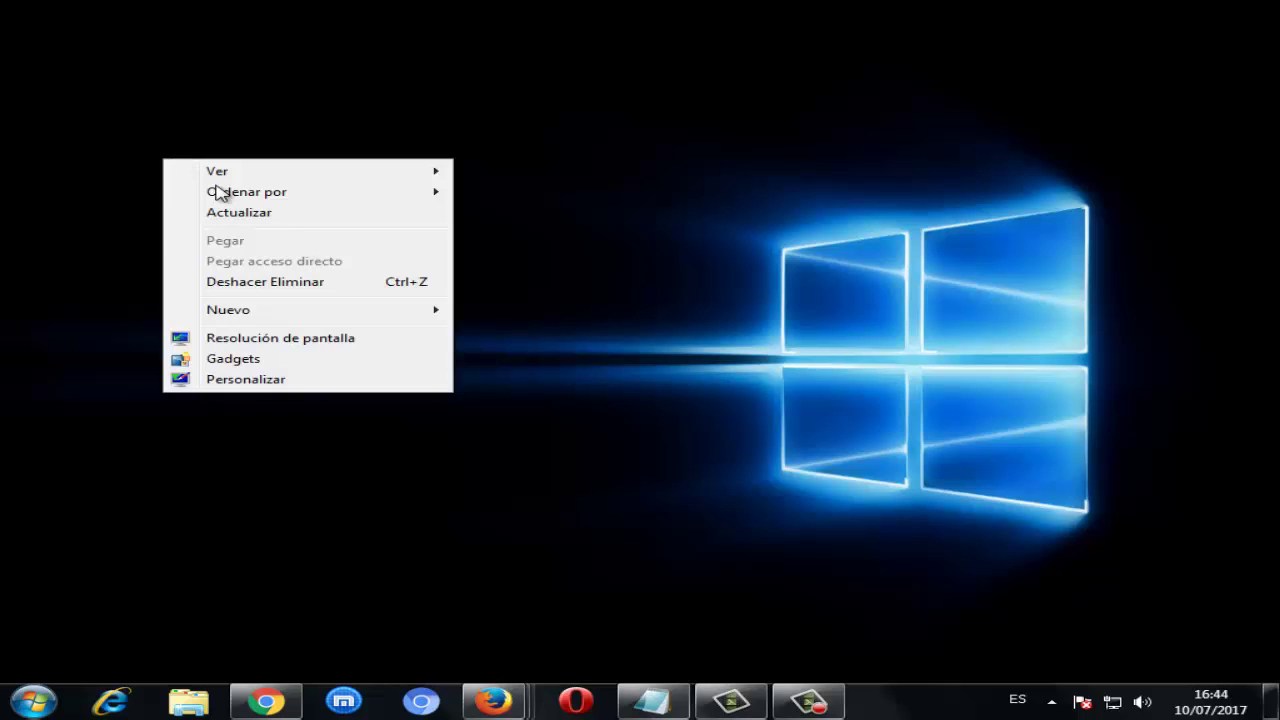
left_click(237, 214)
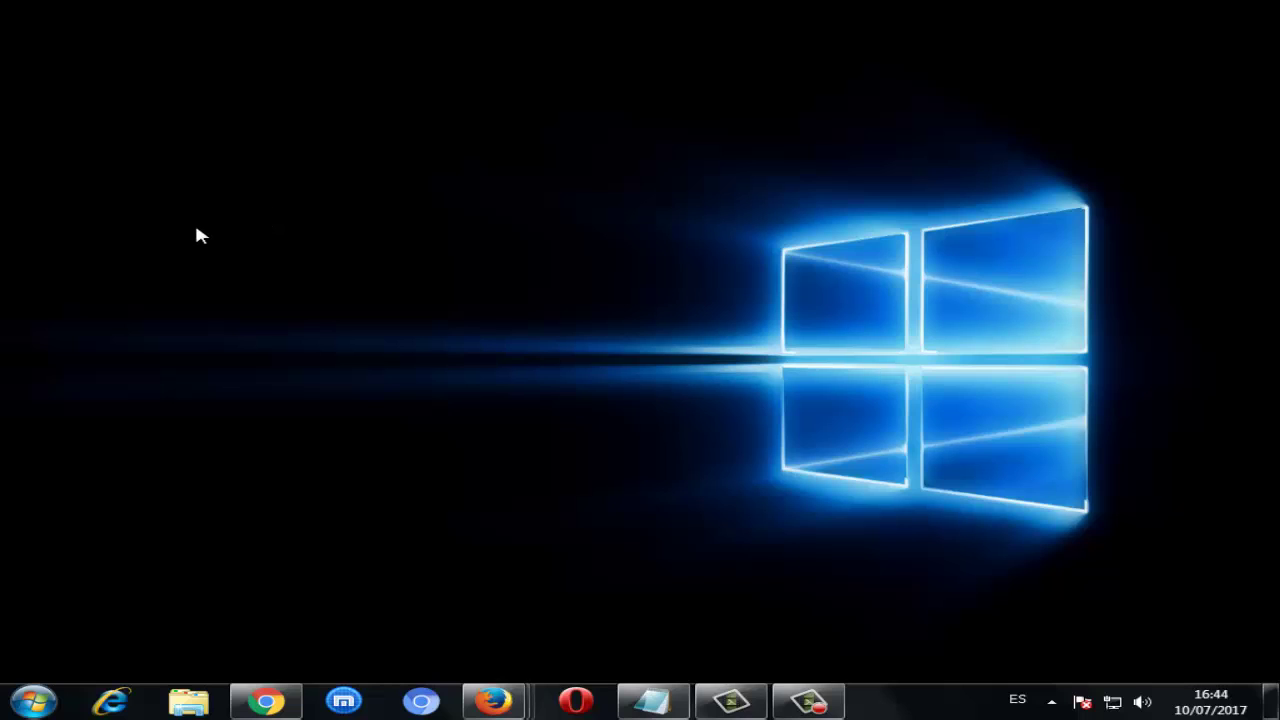